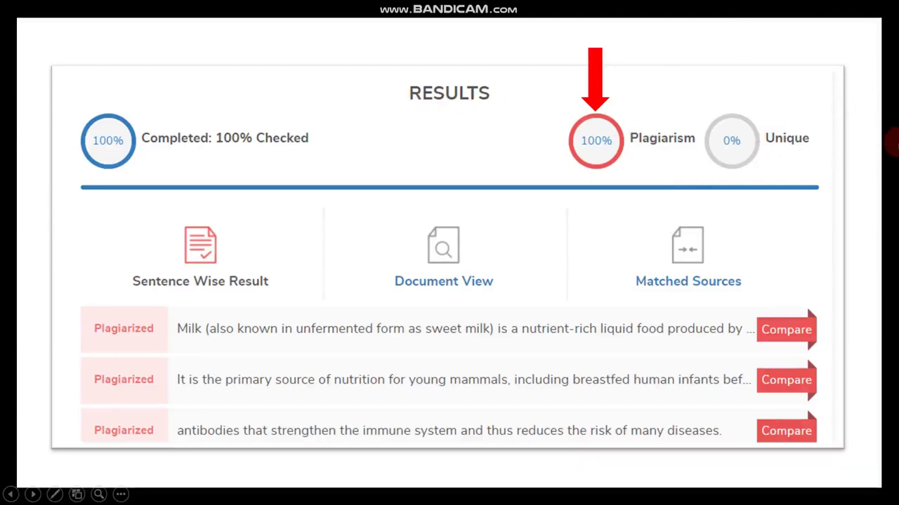
# - Switch from the slide show to the Chrome window with the smallseotools search results
pyautogui.click(712, 194)
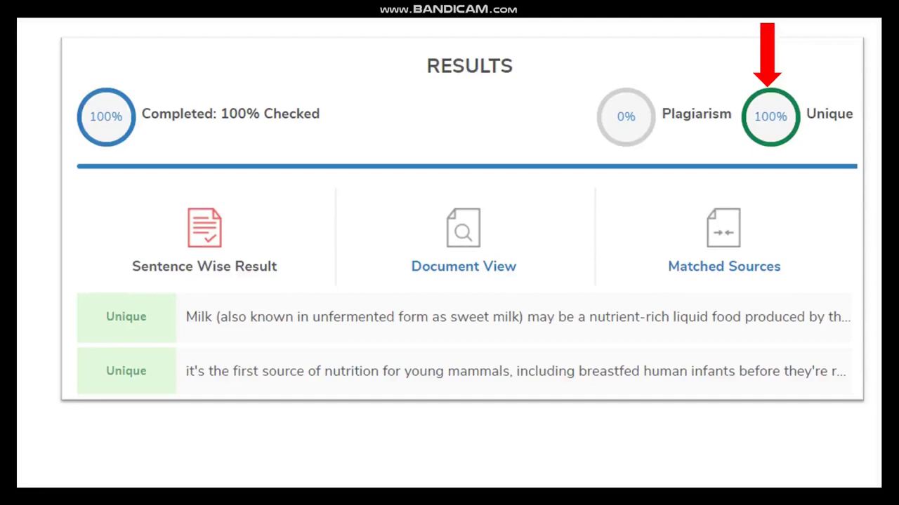
pyautogui.hotkey('alt', 'Tab')
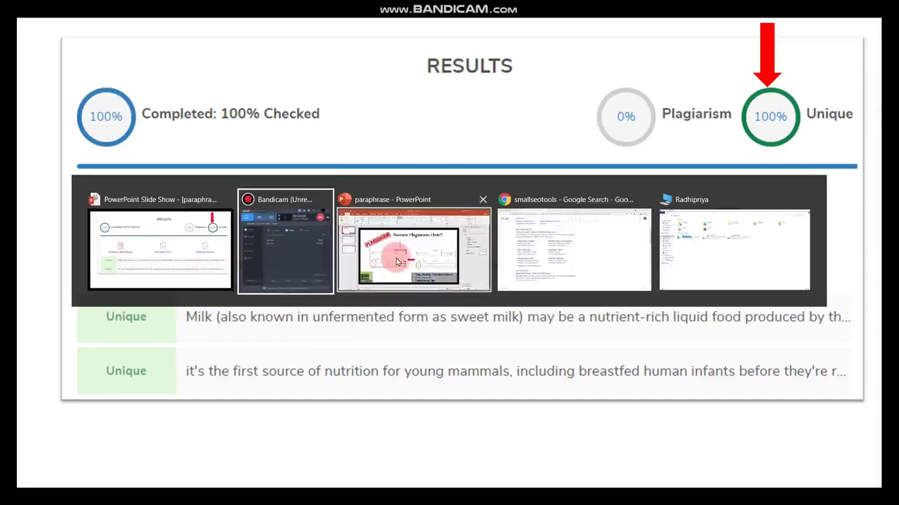
pyautogui.click(595, 264)
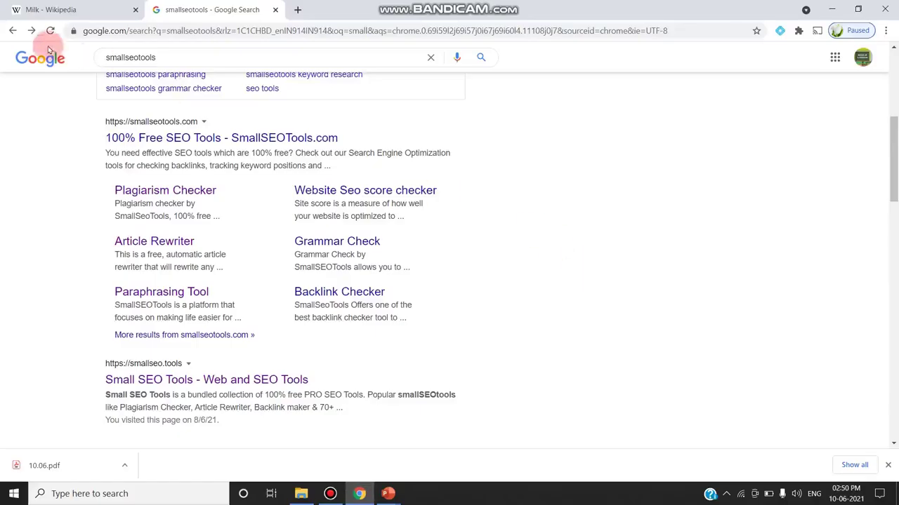
# - Open SmallSEOTools' Plagiarism Checker and Paraphrasing Tool from the search results in new tabs and bring up the Plagiarism Checker
pyautogui.click(184, 57)
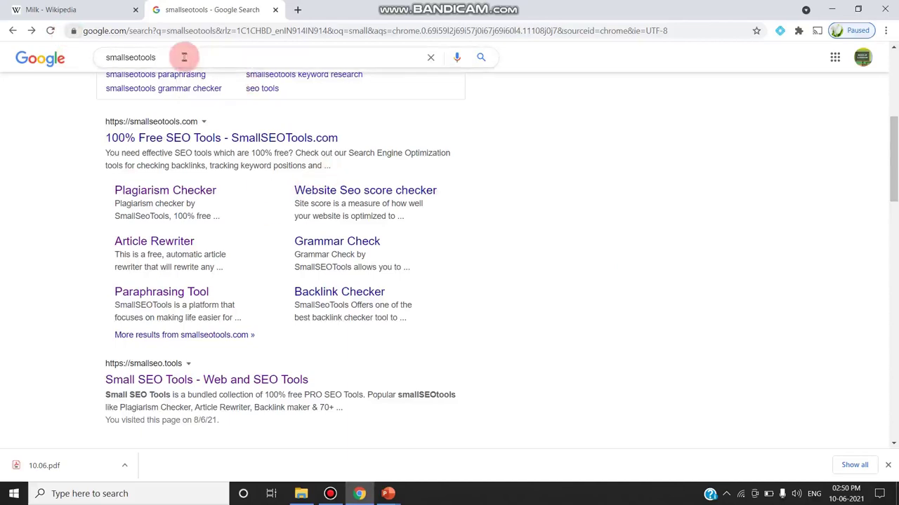
pyautogui.click(209, 138)
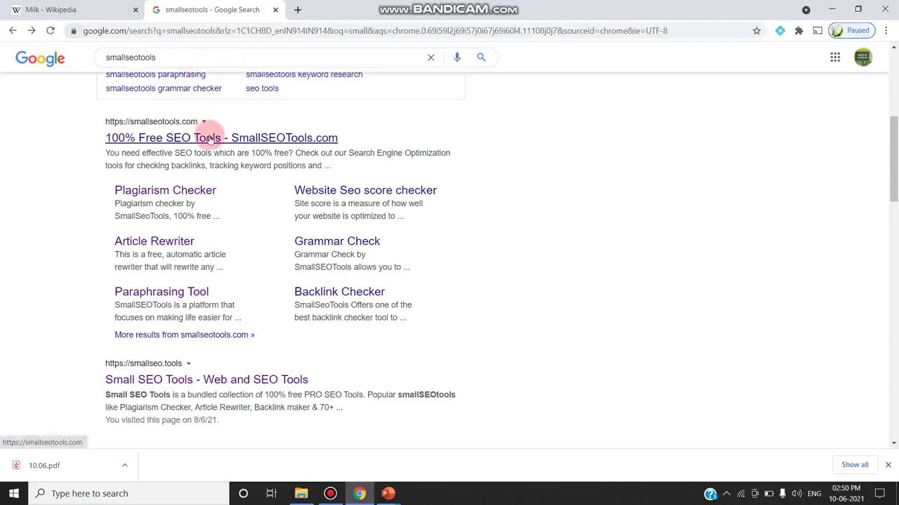
pyautogui.rightClick(197, 199)
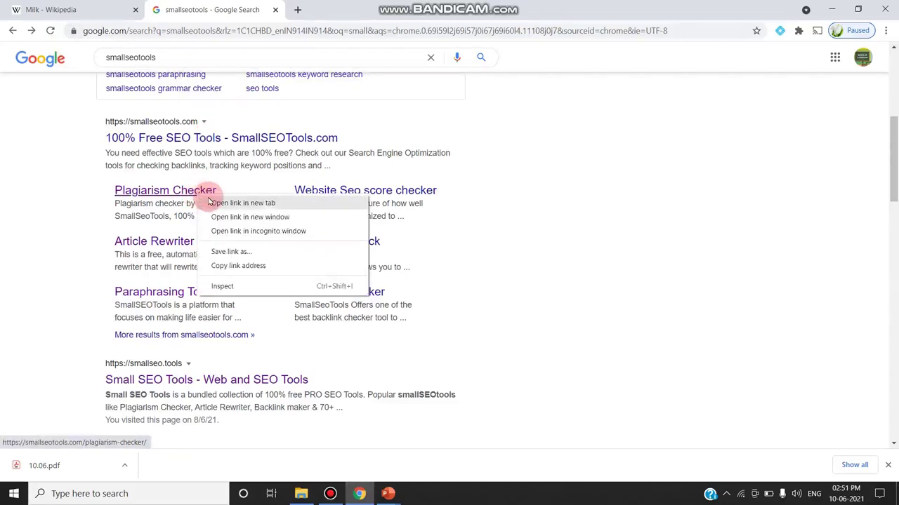
pyautogui.click(214, 201)
pyautogui.rightClick(183, 301)
pyautogui.press('Escape')
pyautogui.click(333, 8)
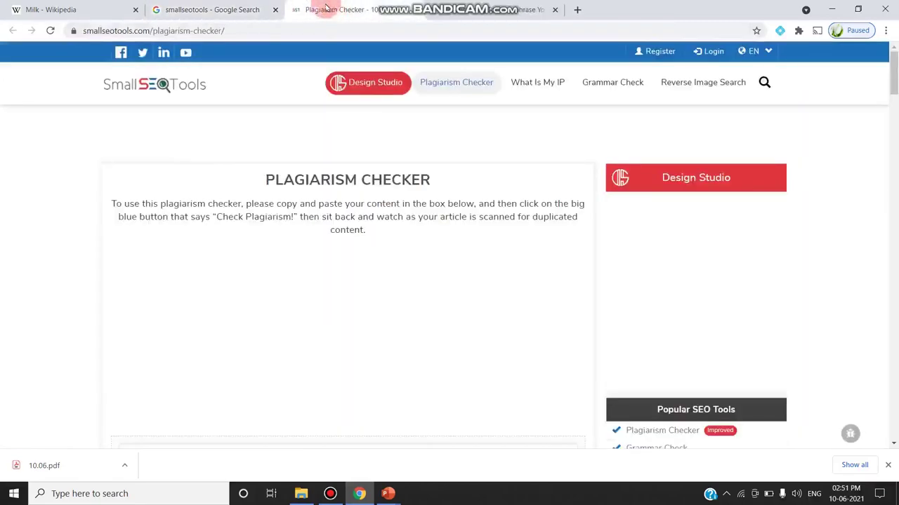
# - Copy the opening of Wikipedia's Milk article, from "Milk (also known in unfermented form" through "the risk of many diseases."
pyautogui.click(81, 10)
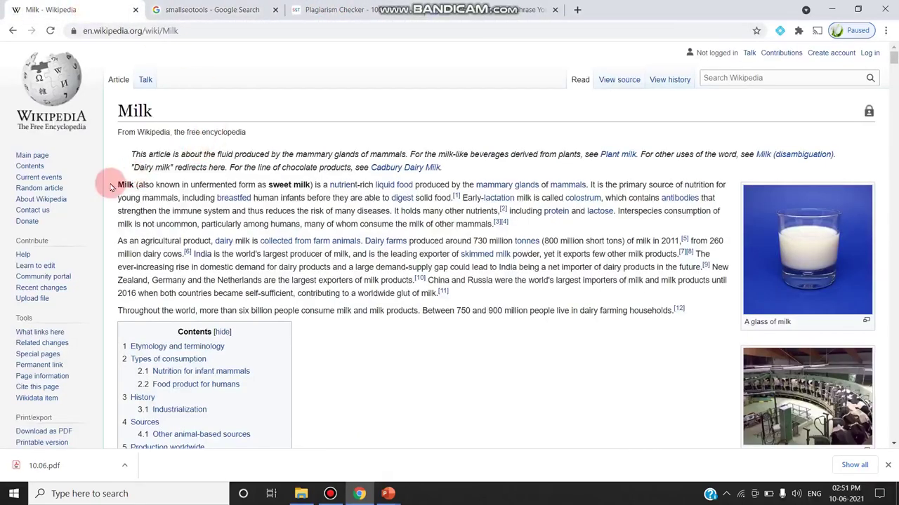
pyautogui.moveTo(116, 185); pyautogui.dragTo(388, 210)
pyautogui.hotkey('ctrl', 'c')
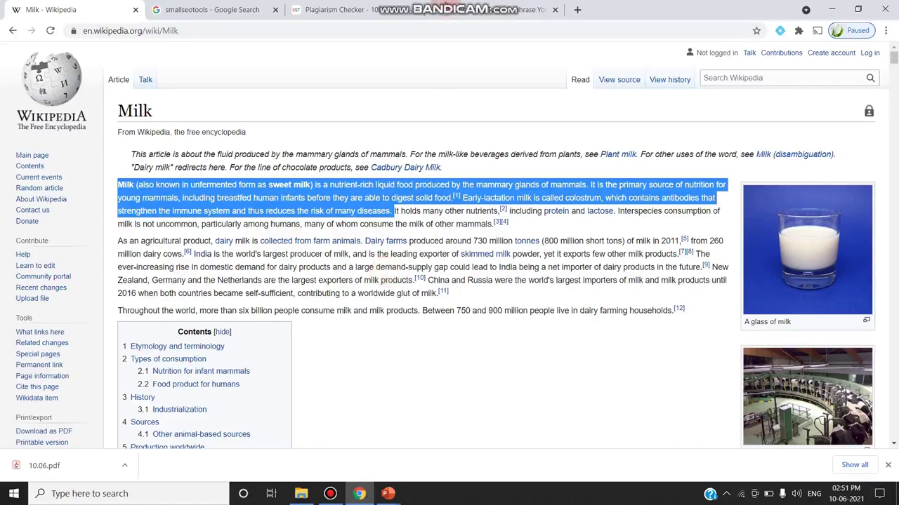
# - Paste the copied milk passage into the Plagiarism Checker's text box
pyautogui.click(309, 9)
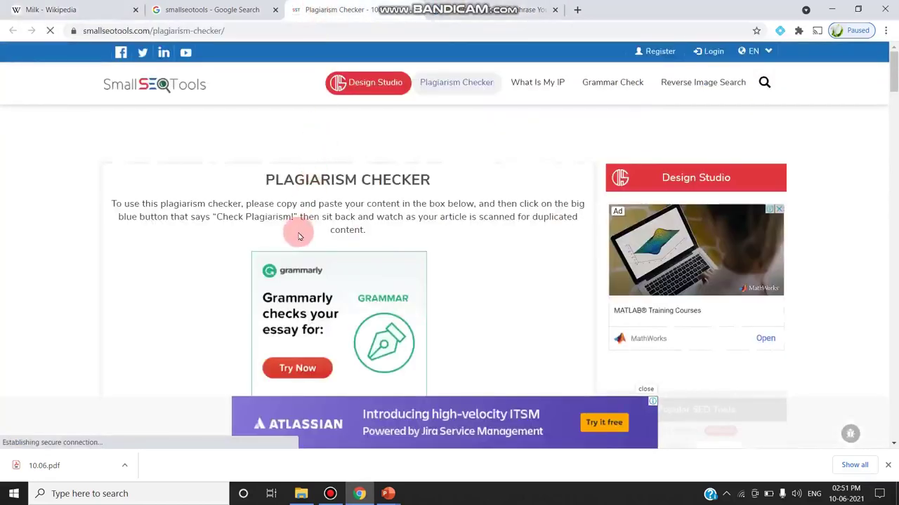
pyautogui.scroll(-5, 297, 235)
pyautogui.click(264, 160)
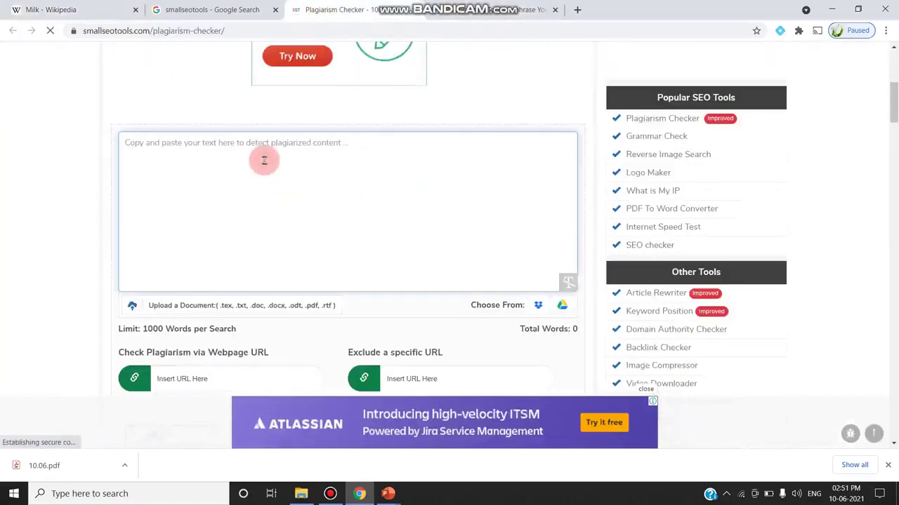
pyautogui.hotkey('ctrl', 'v')
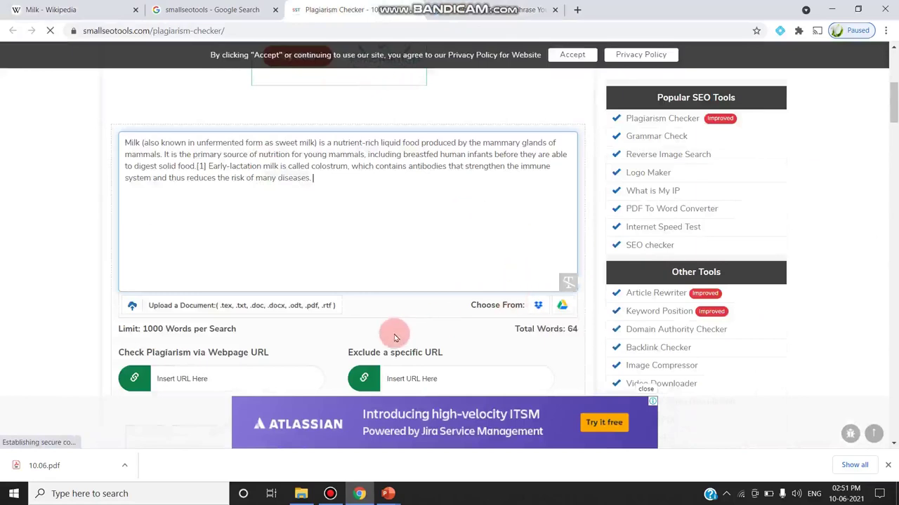
# - Complete the "I'm not a robot" check and run the plagiarism check on the pasted milk passage
pyautogui.scroll(-5, 393, 330)
pyautogui.click(274, 208)
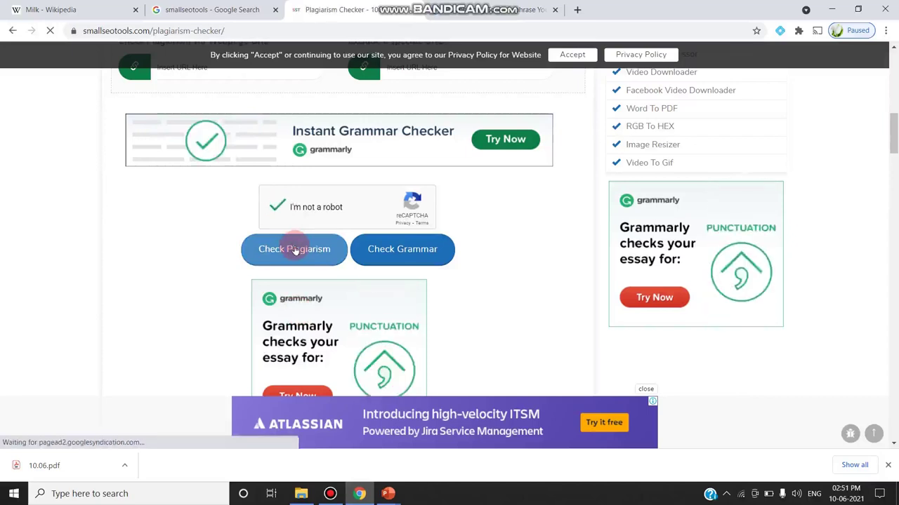
pyautogui.scroll(-4, 295, 251)
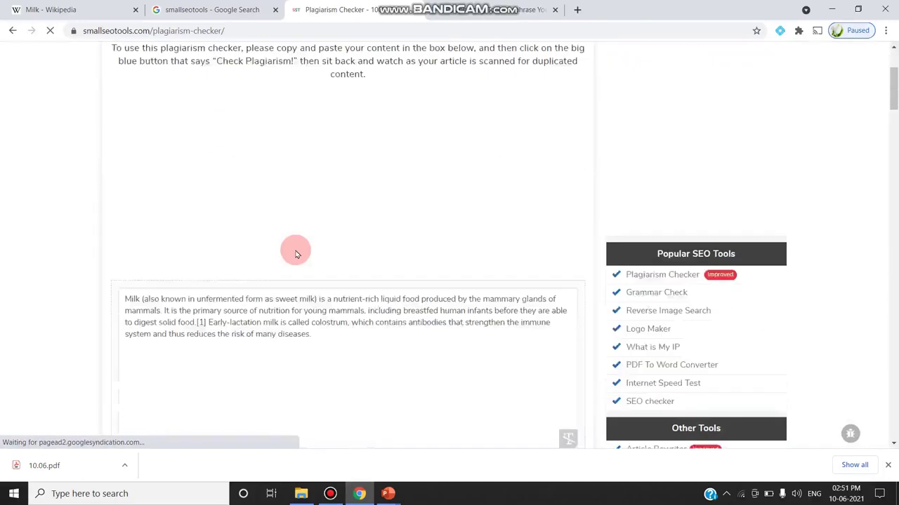
pyautogui.scroll(-4, 295, 252)
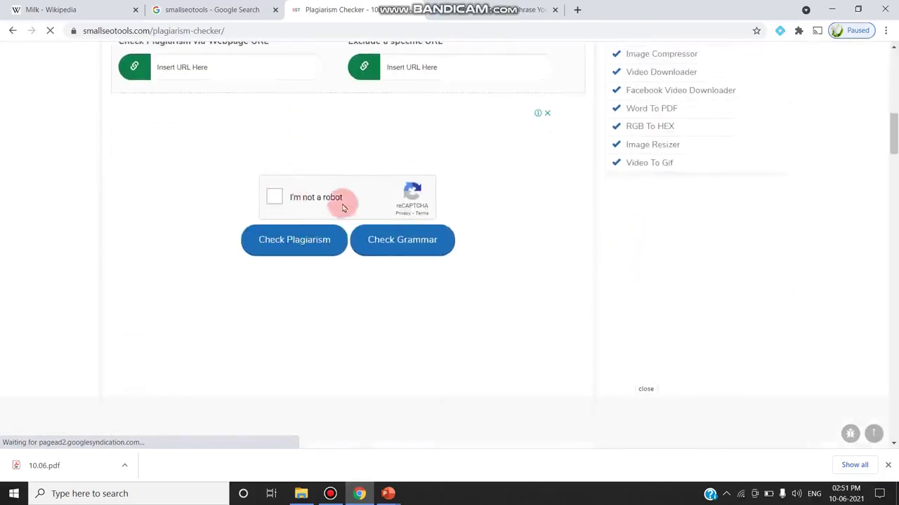
pyautogui.scroll(-2, 390, 212)
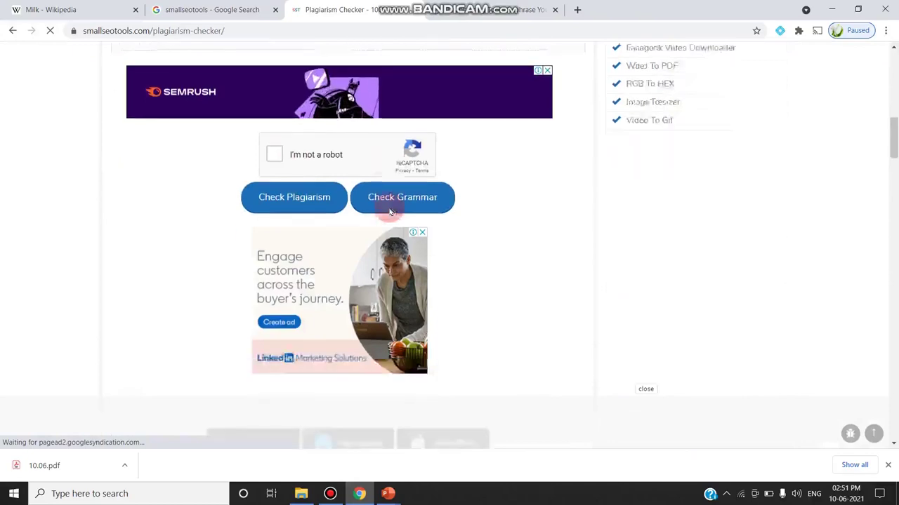
pyautogui.scroll(6, 391, 212)
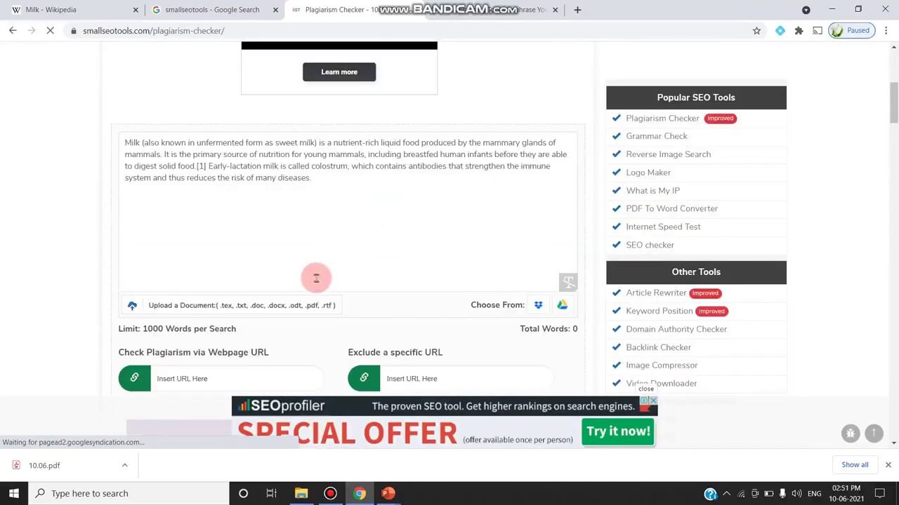
pyautogui.scroll(-8, 315, 281)
pyautogui.scroll(-2, 316, 283)
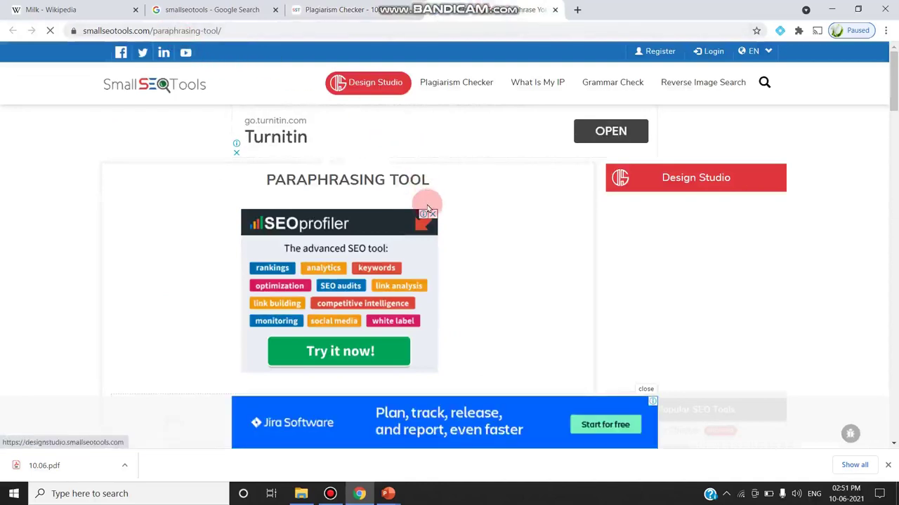
# - Paste the copied milk passage into the Paraphrasing Tool's content box
pyautogui.scroll(-4, 429, 214)
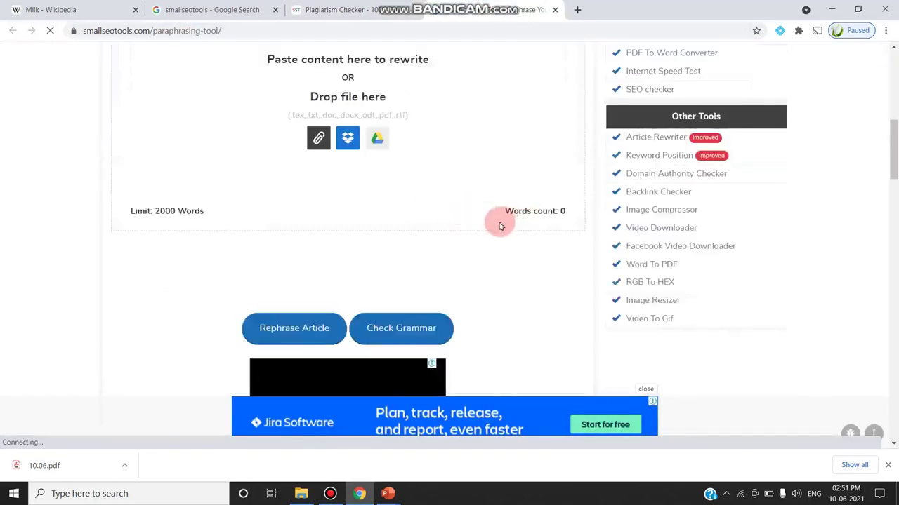
pyautogui.scroll(-2, 501, 222)
pyautogui.scroll(-4, 500, 226)
pyautogui.scroll(11, 501, 226)
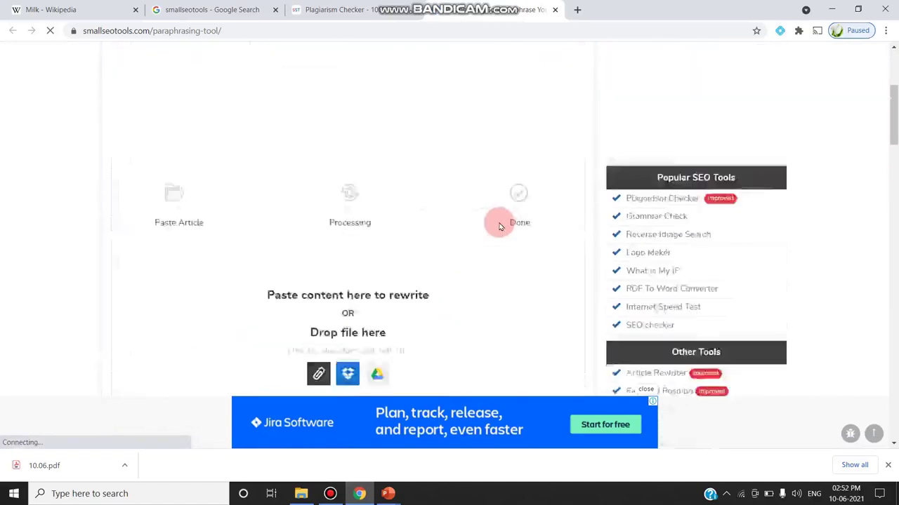
pyautogui.scroll(-2, 501, 226)
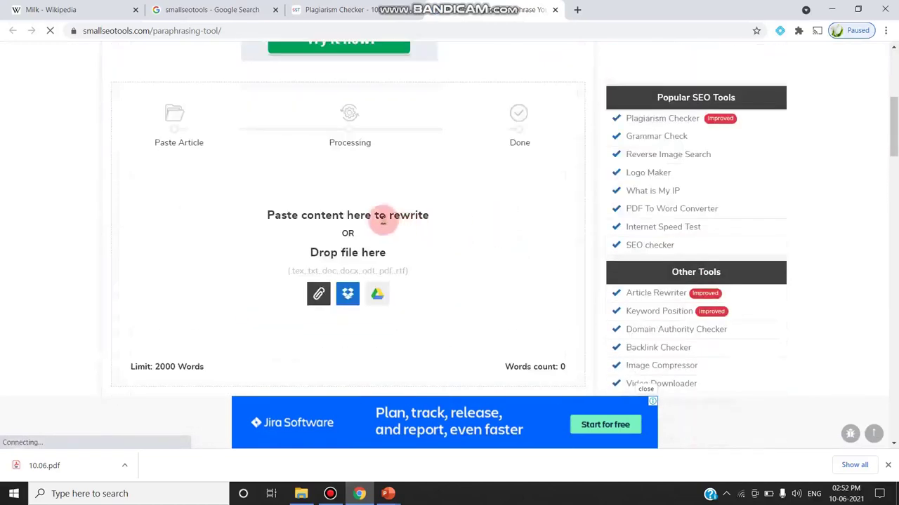
pyautogui.click(383, 222)
pyautogui.click(383, 219)
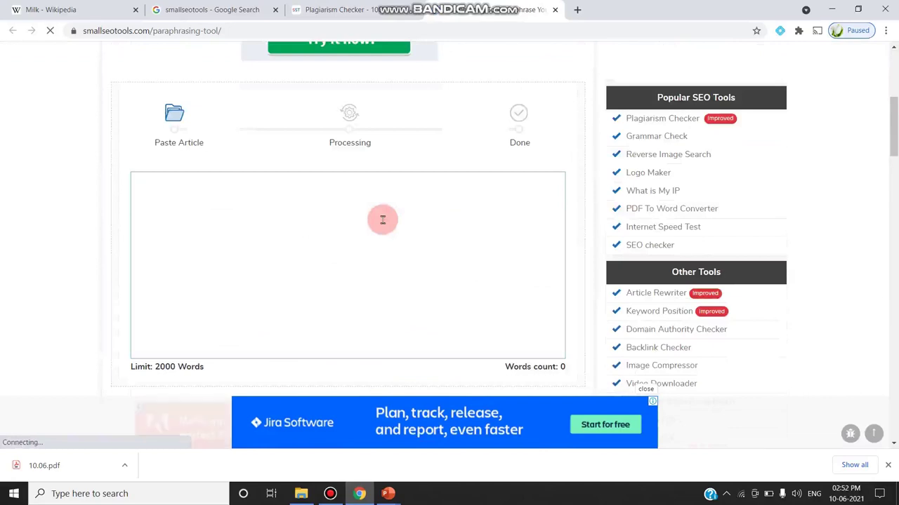
pyautogui.hotkey('ctrl', 'v')
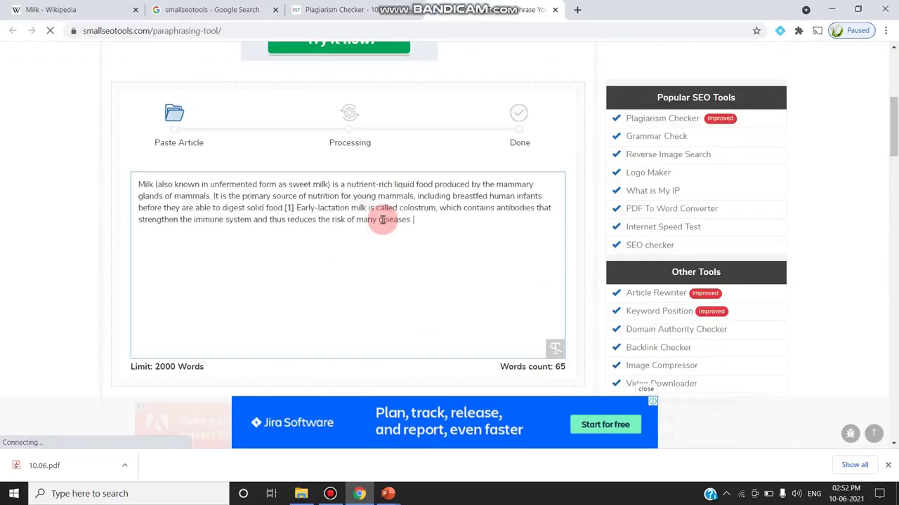
# - Rephrase the pasted milk passage with the Paraphrasing Tool and review the rewritten text in the Result section
pyautogui.scroll(-2, 429, 284)
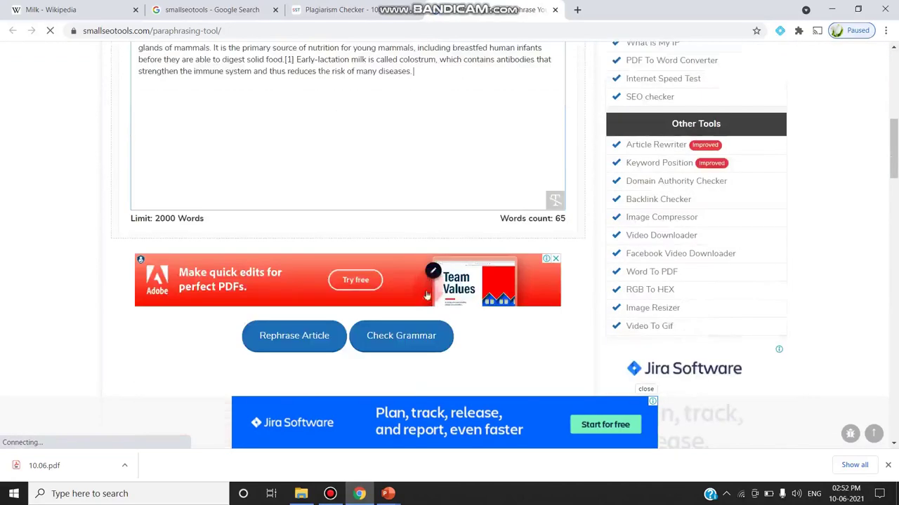
pyautogui.click(332, 338)
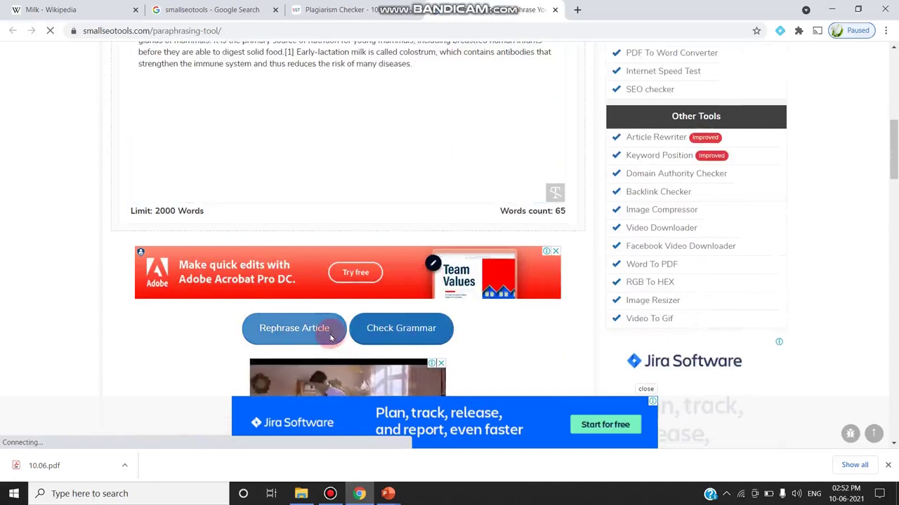
pyautogui.click(440, 363)
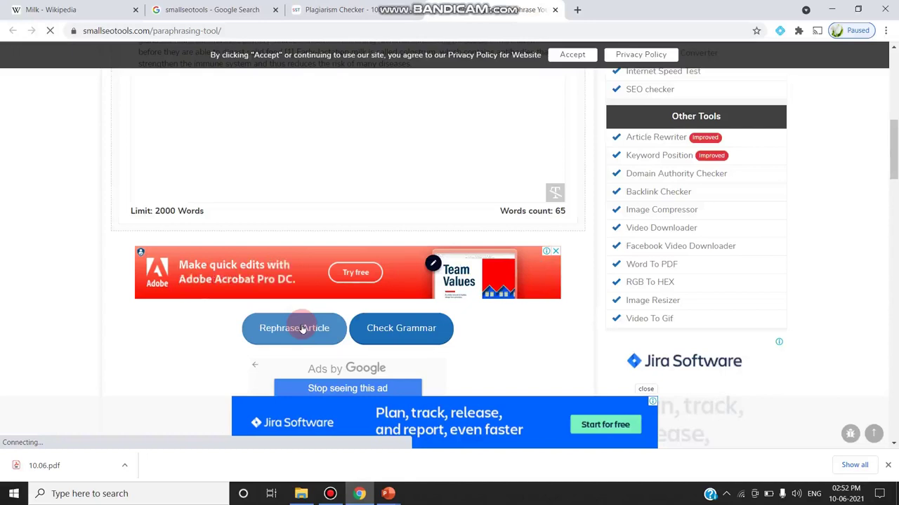
pyautogui.click(302, 329)
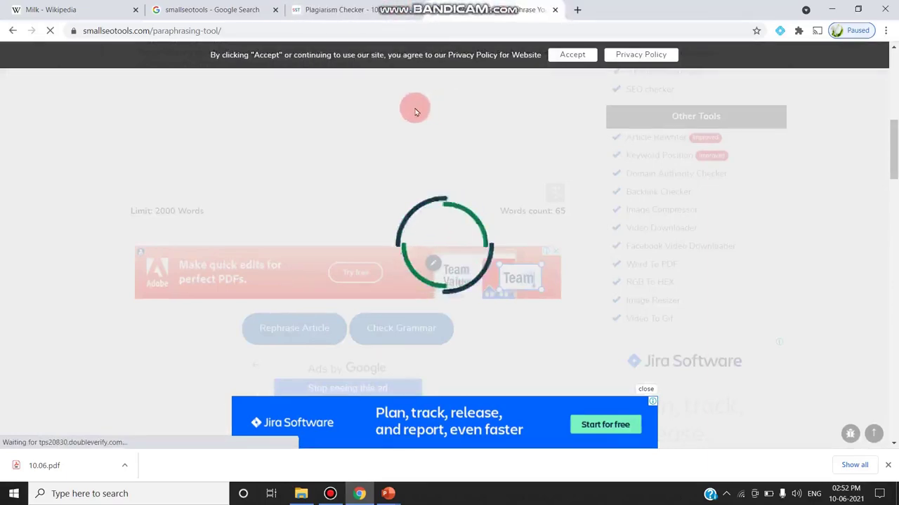
pyautogui.scroll(-5, 422, 109)
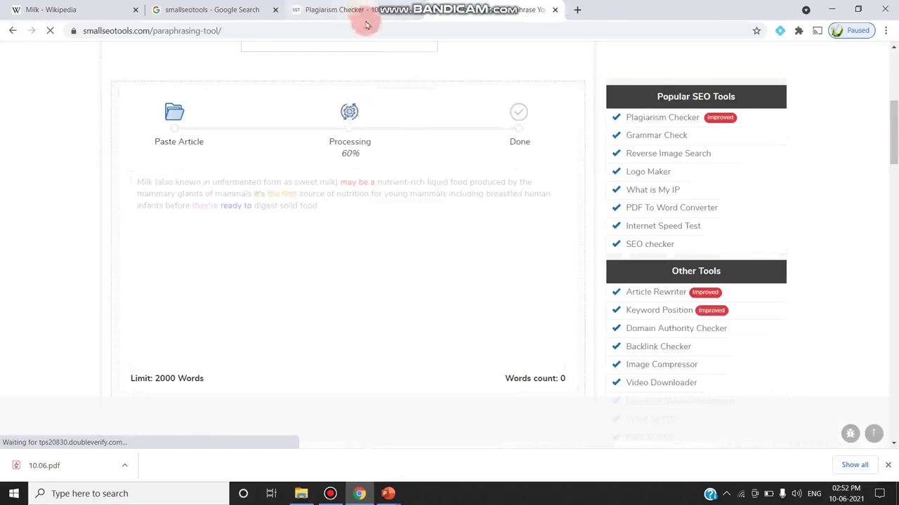
pyautogui.scroll(-3, 260, 175)
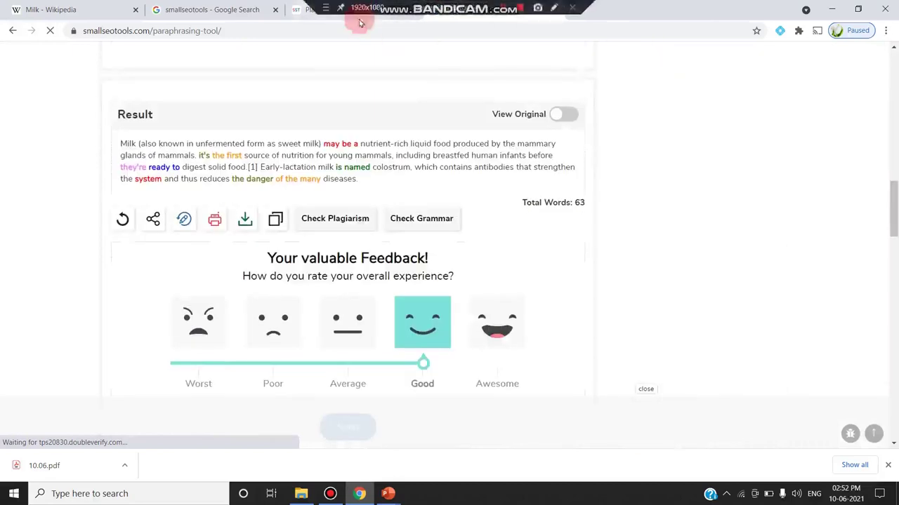
pyautogui.scroll(2, 331, 176)
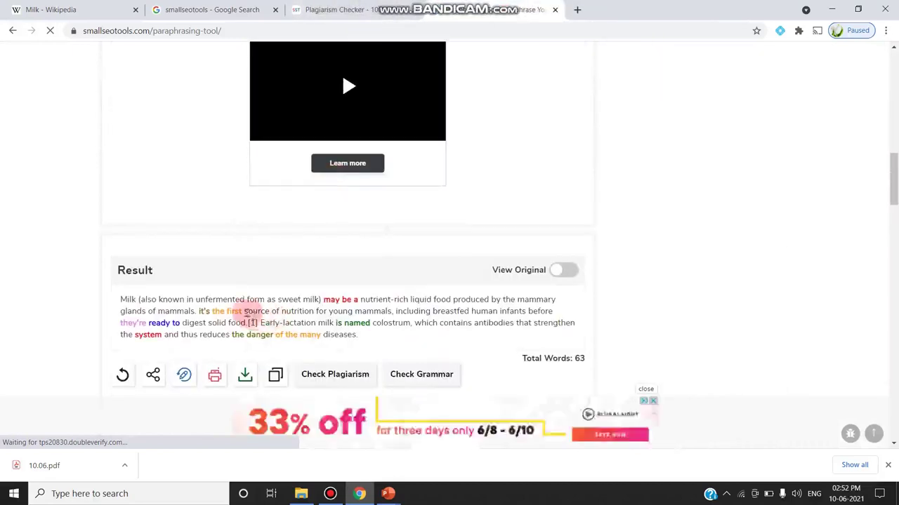
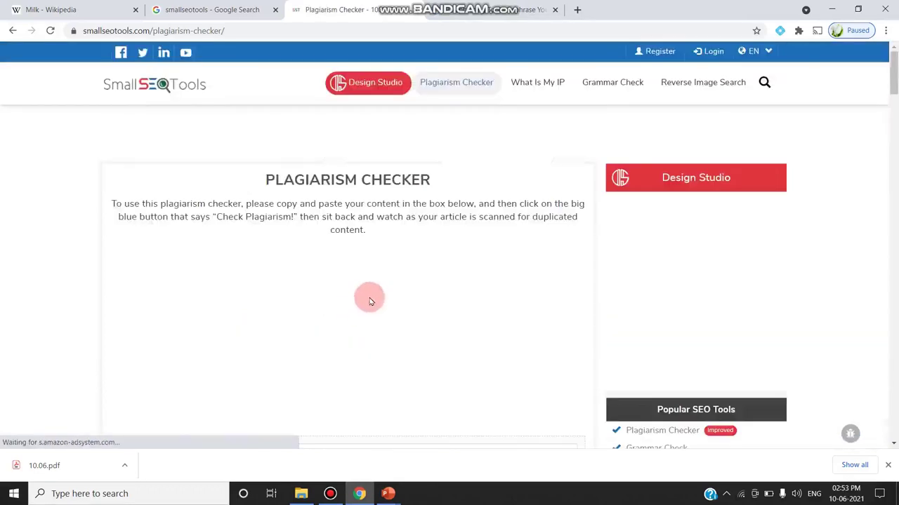
# - Try to run the plagiarism check on the paraphrased milk passage
pyautogui.scroll(-7, 370, 301)
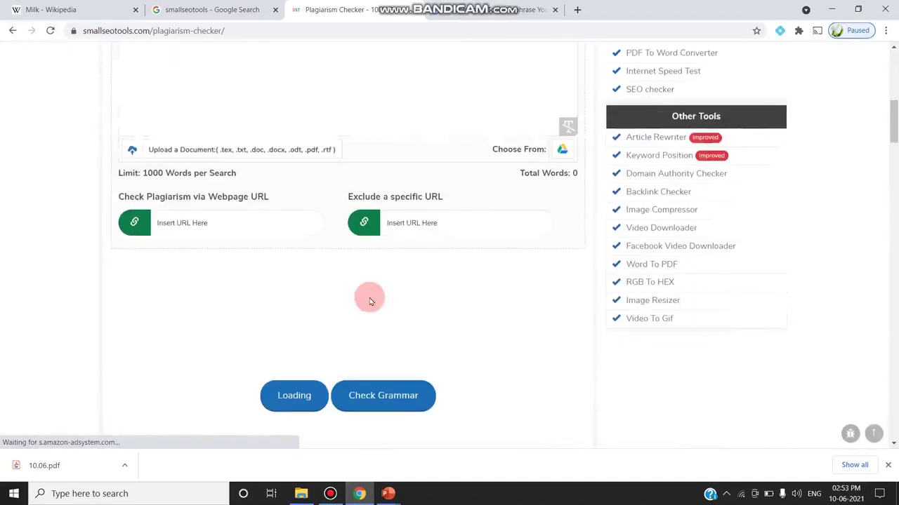
pyautogui.scroll(-2, 371, 301)
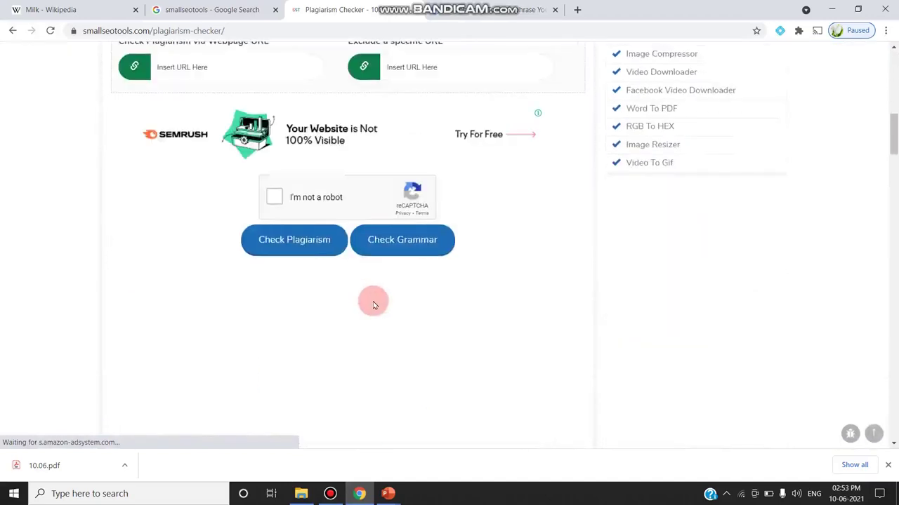
pyautogui.scroll(-2, 372, 302)
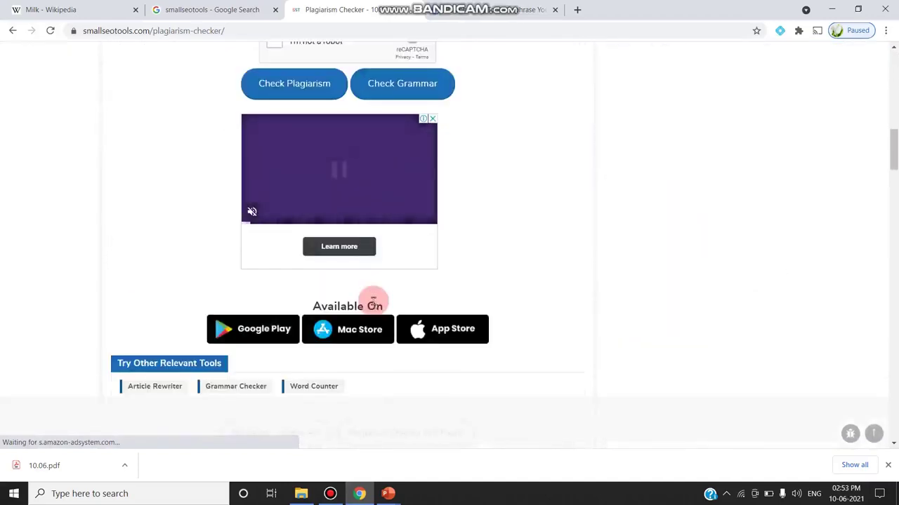
pyautogui.scroll(4, 372, 302)
pyautogui.scroll(-2, 373, 302)
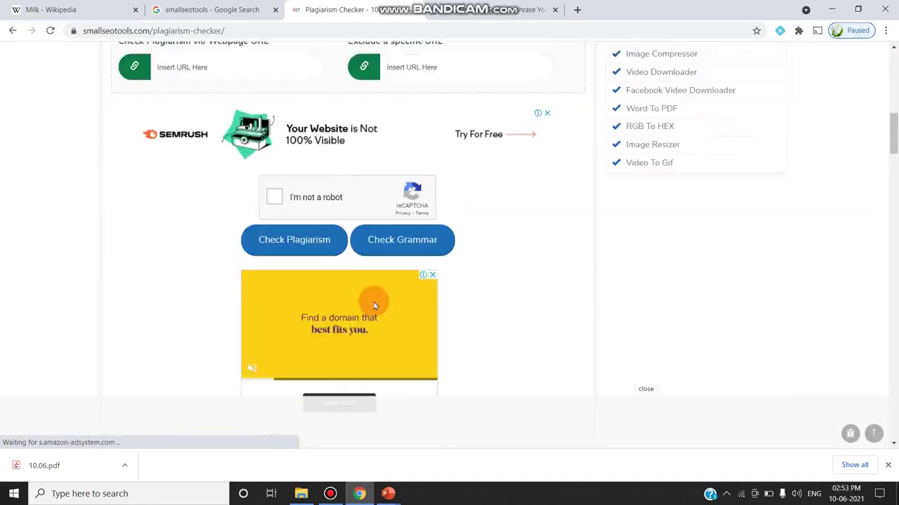
pyautogui.scroll(-3, 373, 302)
pyautogui.scroll(-2, 374, 305)
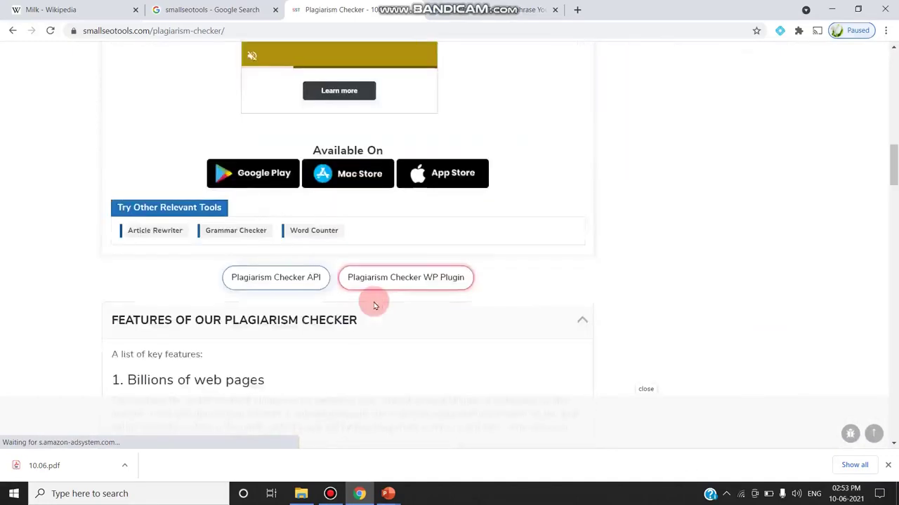
pyautogui.scroll(-2, 374, 305)
pyautogui.scroll(4, 374, 305)
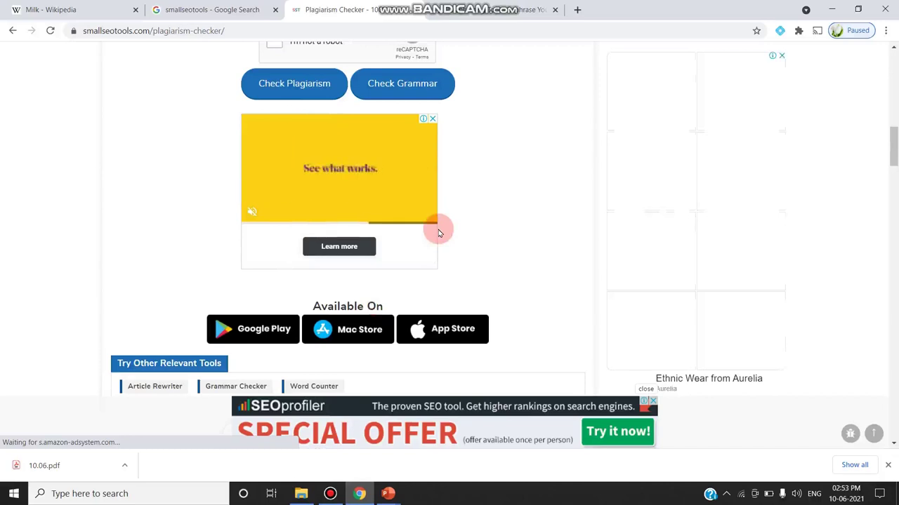
pyautogui.scroll(4, 439, 233)
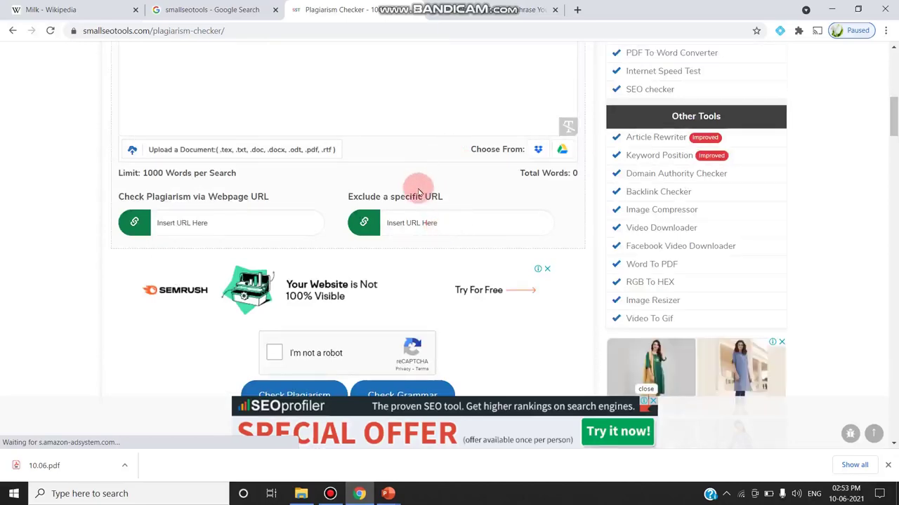
pyautogui.scroll(-4, 417, 190)
pyautogui.scroll(2, 319, 238)
pyautogui.click(317, 239)
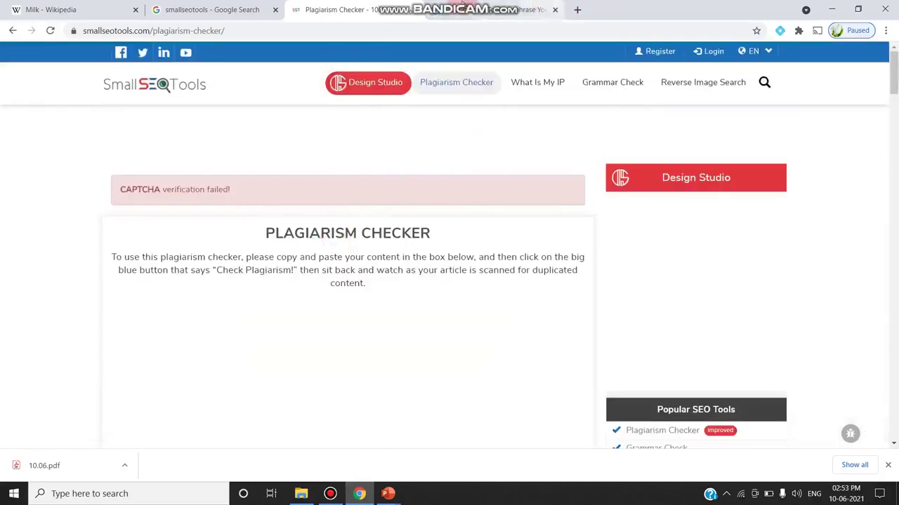
# - Reload the Plagiarism Checker page and paste the paraphrased milk passage into its text box
pyautogui.scroll(-4, 351, 295)
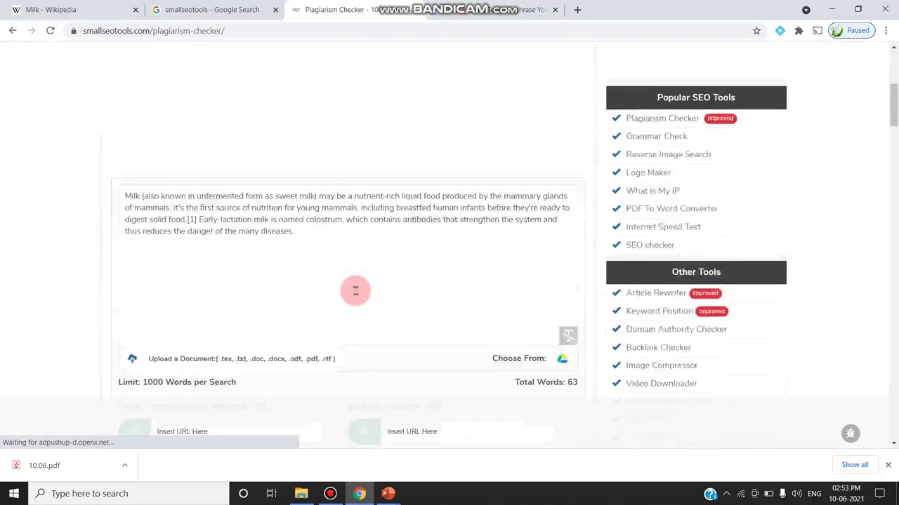
pyautogui.scroll(4, 355, 295)
pyautogui.click(219, 30)
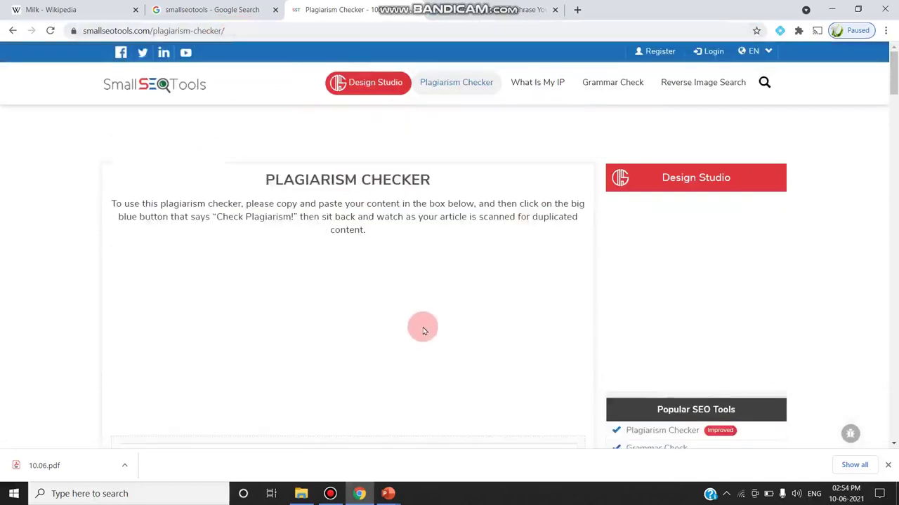
pyautogui.scroll(-6, 417, 323)
pyautogui.scroll(2, 347, 164)
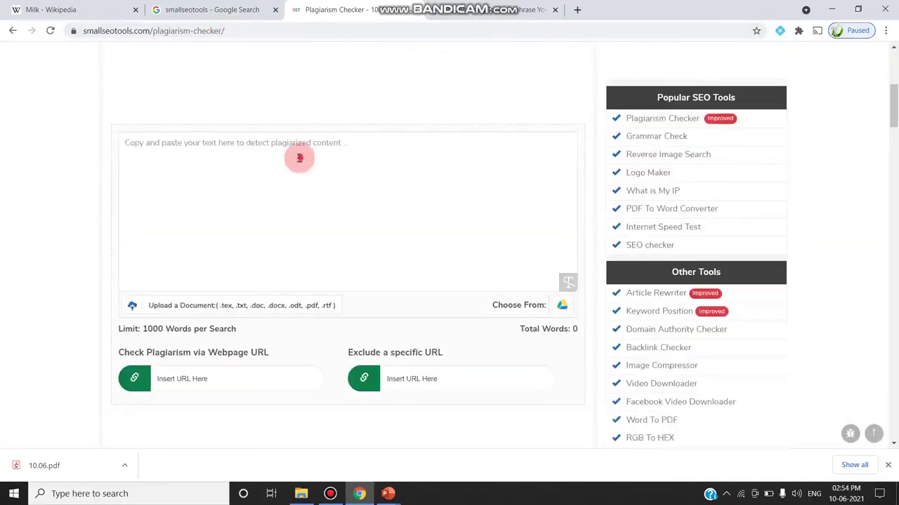
pyautogui.click(297, 157)
pyautogui.write('Milk (also known in unfermented form as sweet milk) is a nutrient-rich liquid food produced by the mammary glands of mammals. It is the primary source of nutrition for young mammals, including breastfed human infants before they are able to digest solid food.[1] Early-lactation milk is called colostrum, which contains antibodies that strengthen the immune system and thus reduces the risk of many diseases.')
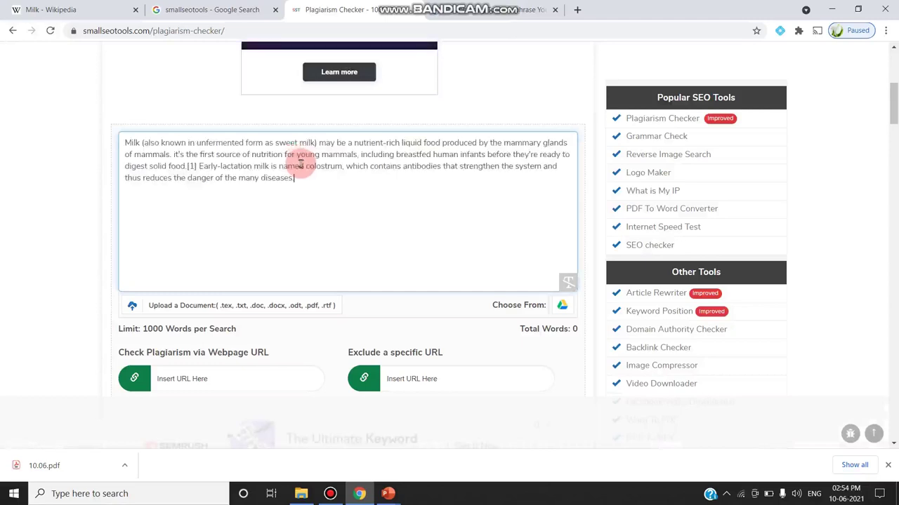
# - Complete the "I'm not a robot" check and run the plagiarism check on the paraphrased milk passage
pyautogui.scroll(-2, 303, 237)
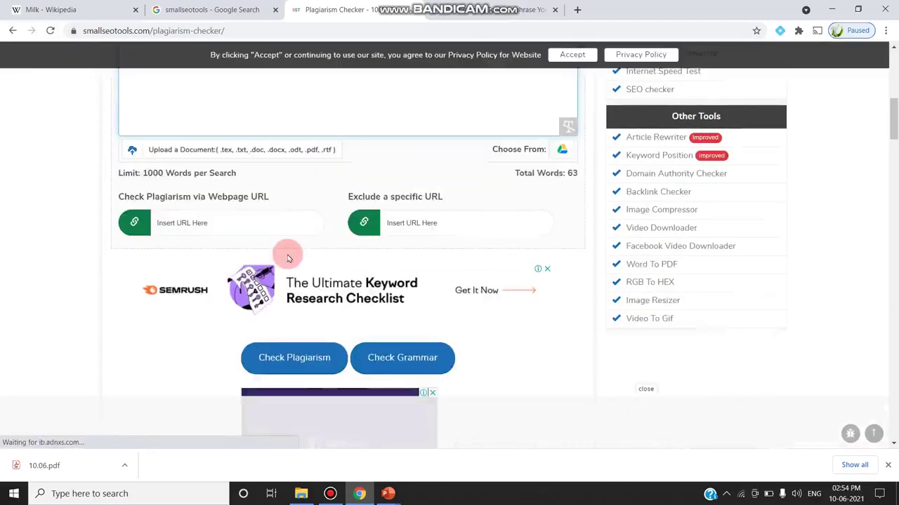
pyautogui.scroll(-2, 288, 231)
pyautogui.click(290, 209)
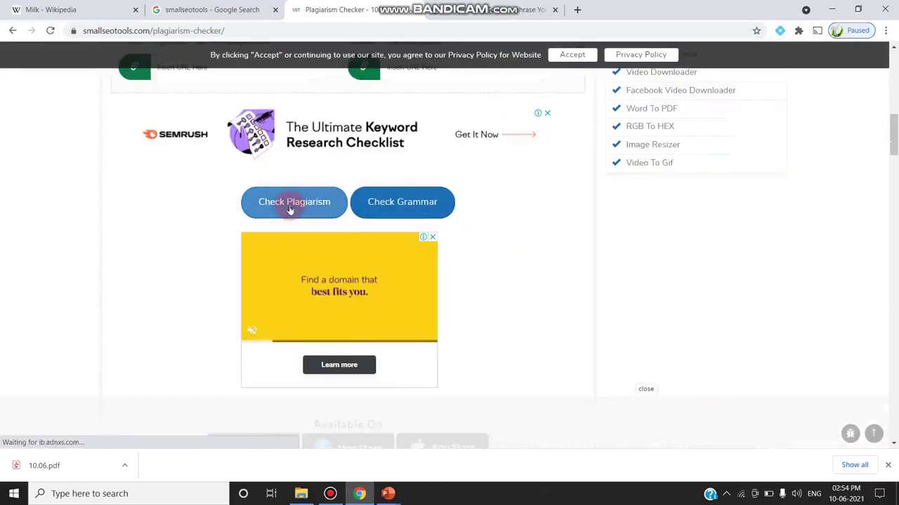
pyautogui.scroll(-1, 327, 127)
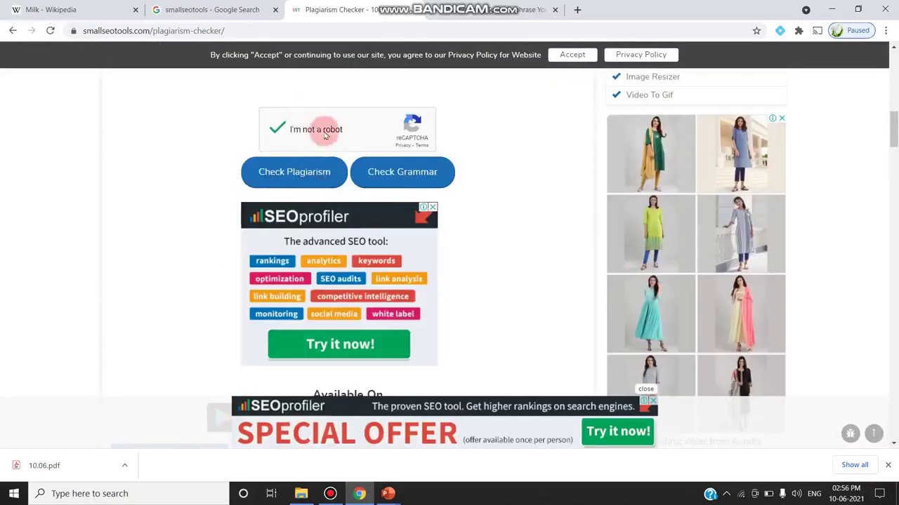
# - Review the plagiarism and unique percentages and the sentence-wise results for the paraphrased passage
pyautogui.scroll(-2, 397, 203)
pyautogui.scroll(-2, 356, 232)
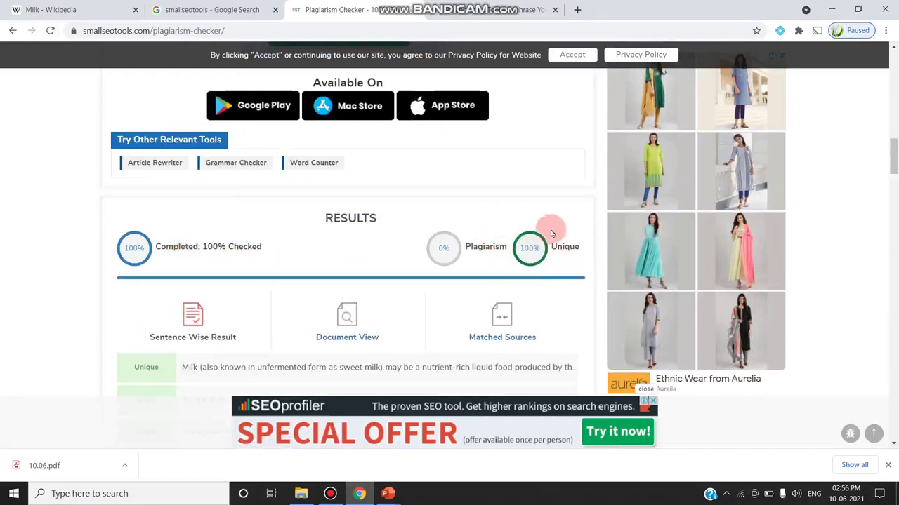
pyautogui.scroll(-2, 518, 287)
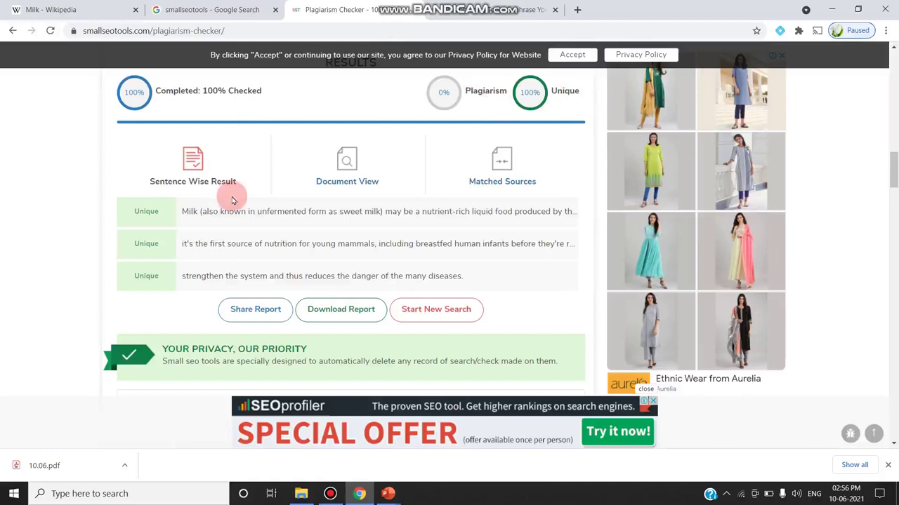
pyautogui.click(391, 161)
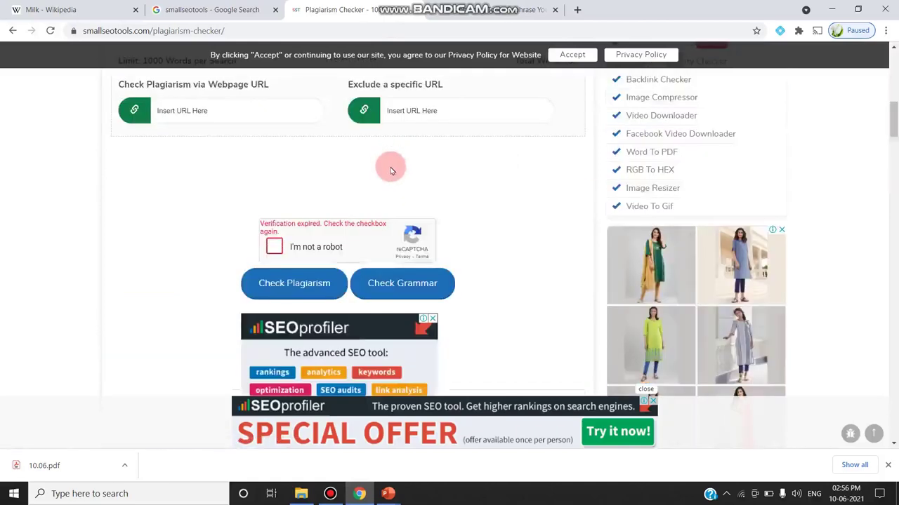
pyautogui.scroll(-6, 393, 178)
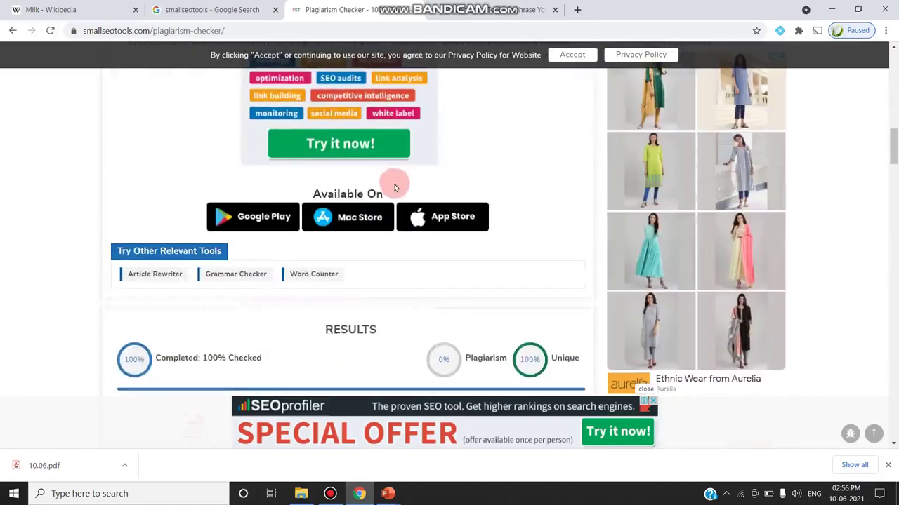
pyautogui.scroll(-2, 394, 184)
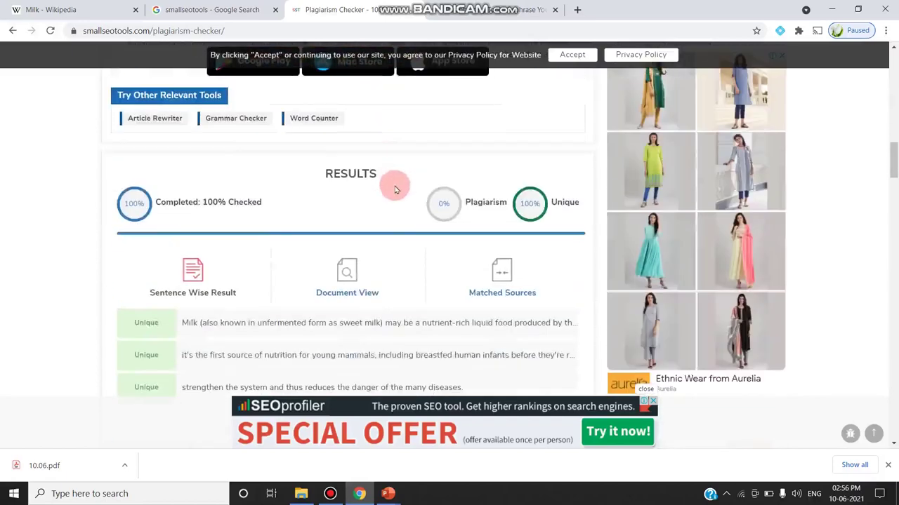
# - Highlight the web addresses of the Plagiarism Checker and the Paraphrasing Tool, and return to the plagiarism results
pyautogui.moveTo(225, 31); pyautogui.dragTo(190, 32)
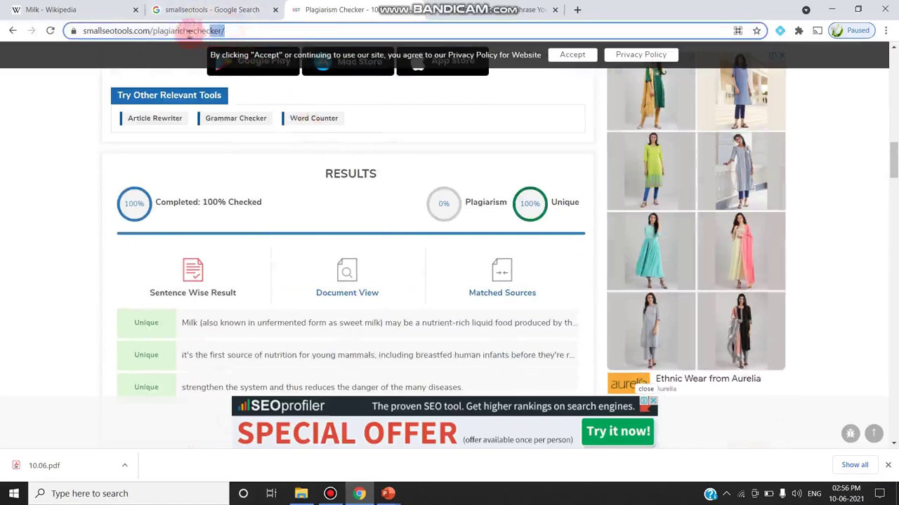
pyautogui.hotkey('alt', 'Left')
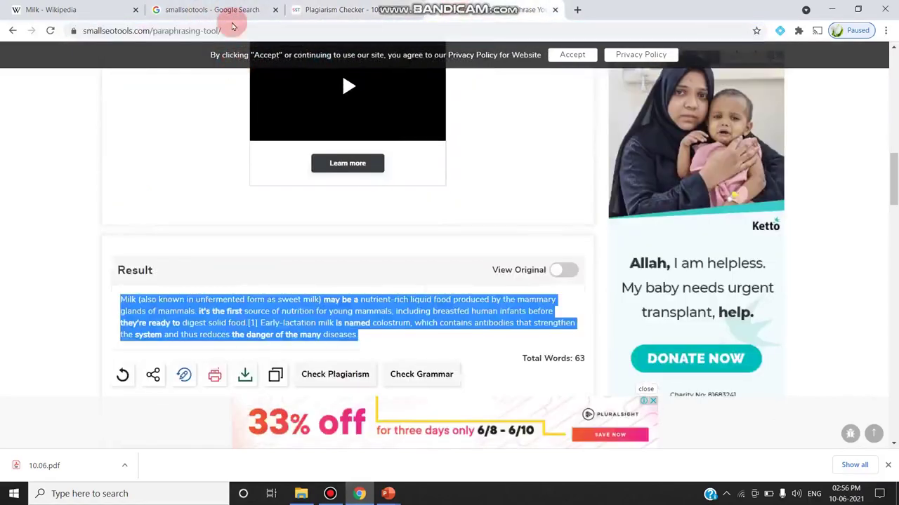
pyautogui.moveTo(231, 30); pyautogui.dragTo(146, 36)
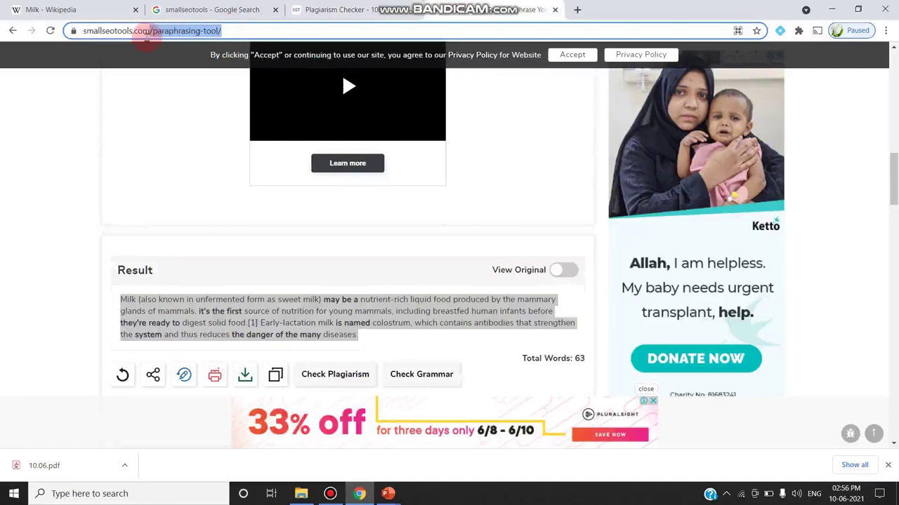
pyautogui.click(330, 10)
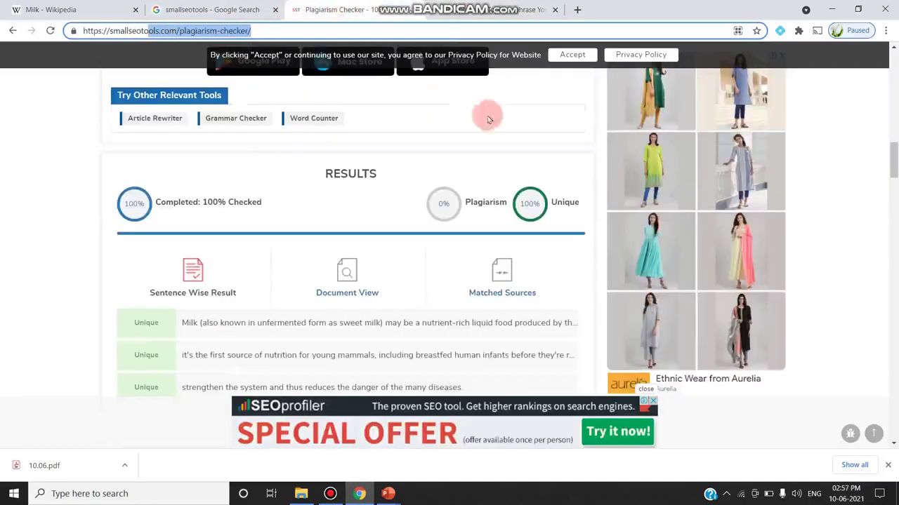
pyautogui.click(329, 494)
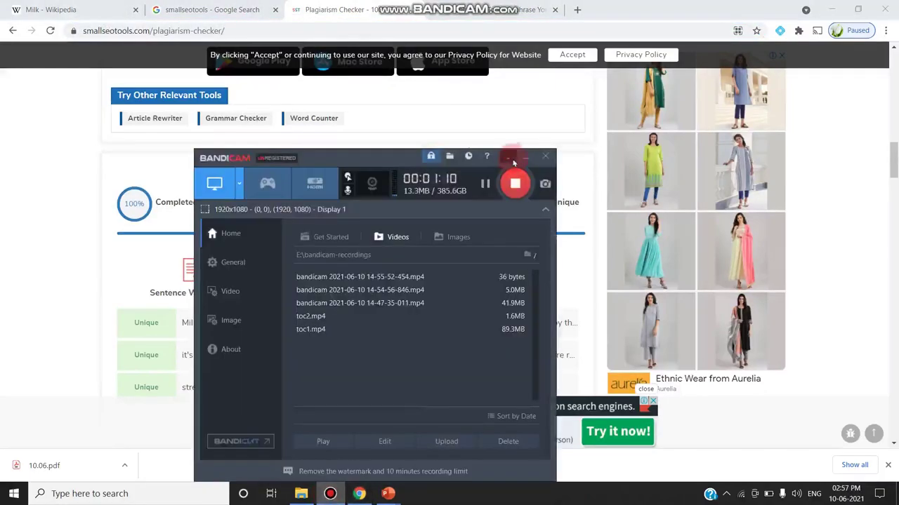
pyautogui.click(515, 184)
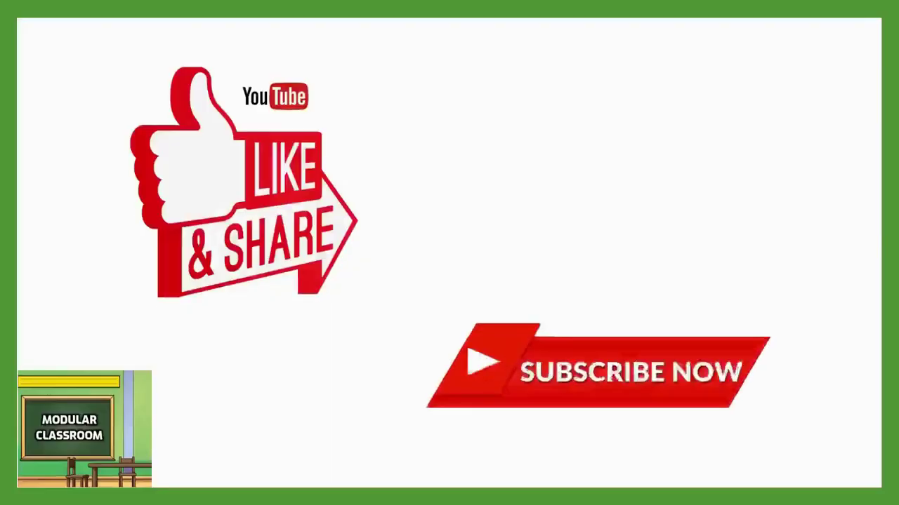